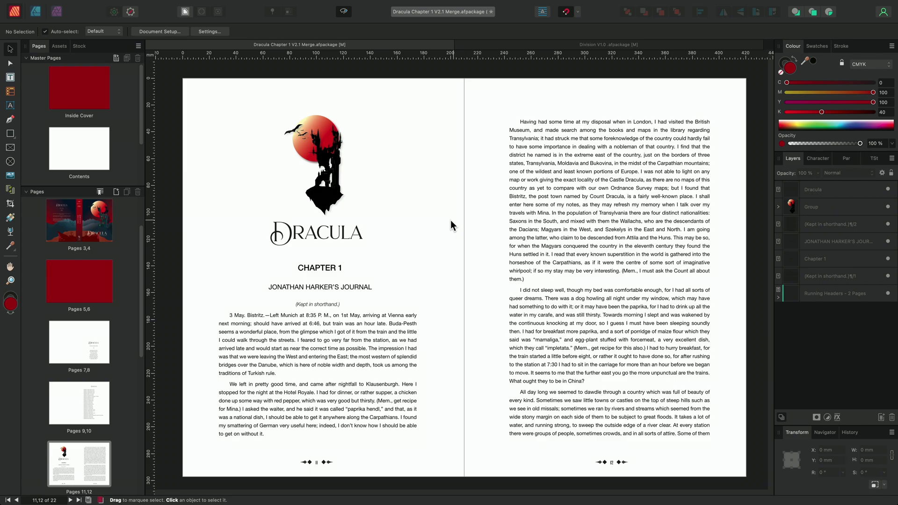
Open the Running Headers master from the Pages panel and turn on guides with Ctrl+W.
left_click_drag(142, 100, 140, 152)
double_click(77, 154)
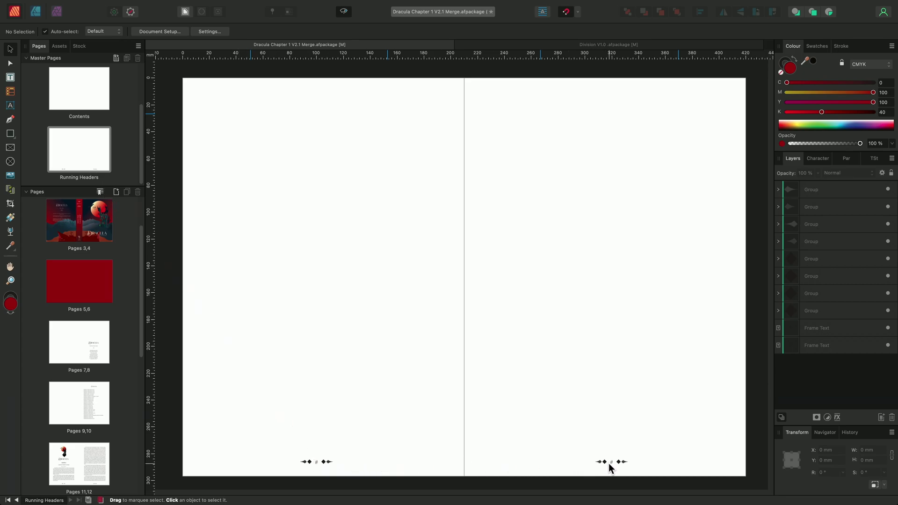
key("ctrl+w")
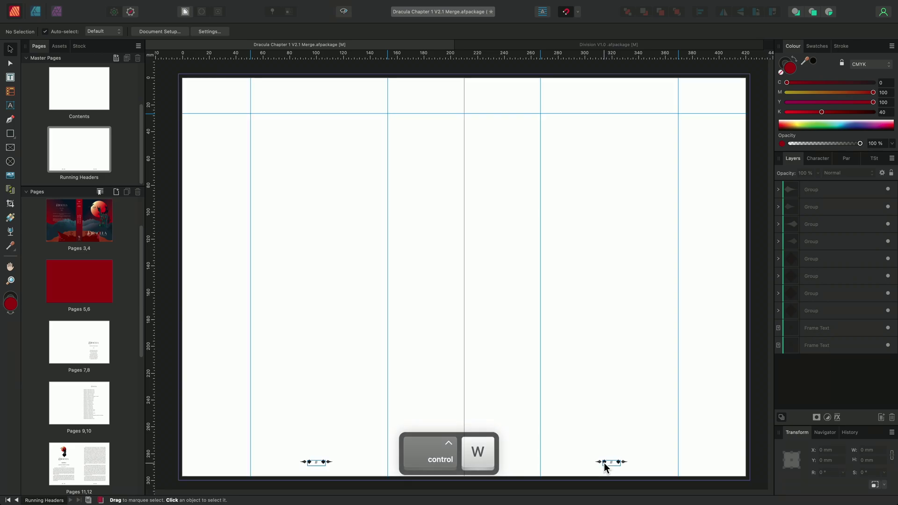
Draw a 102.2 × 9.8 mm text frame in the left master page's top margin.
left_click(10, 78)
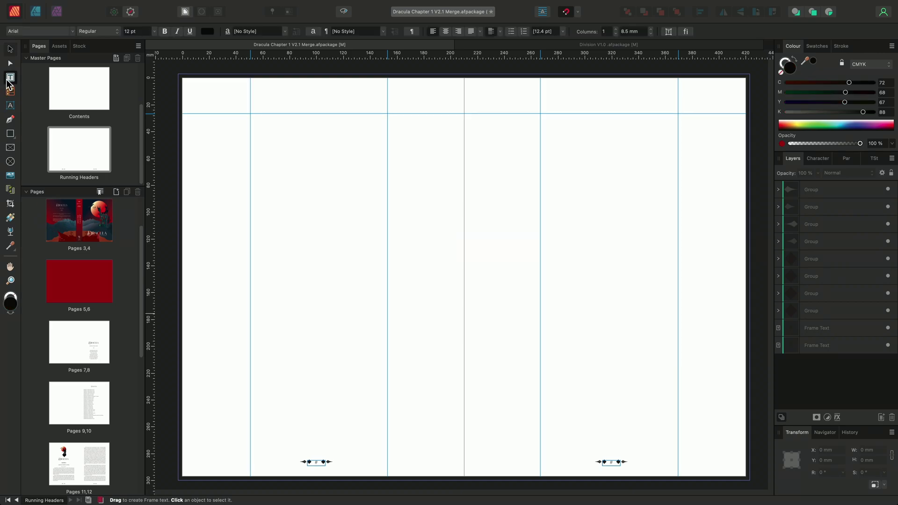
left_click_drag(250, 99, 387, 113)
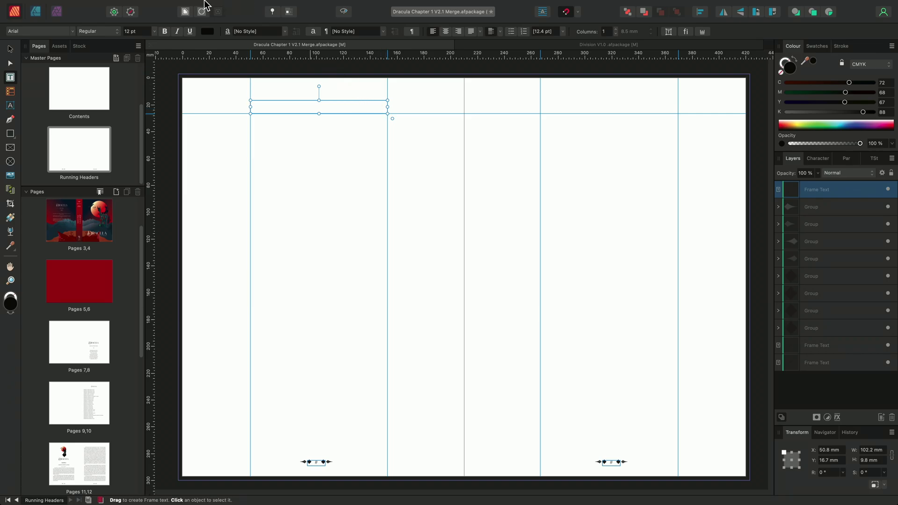
Insert a Running Header field into the top frame via Text > Insert > Fields.
left_click(194, 6)
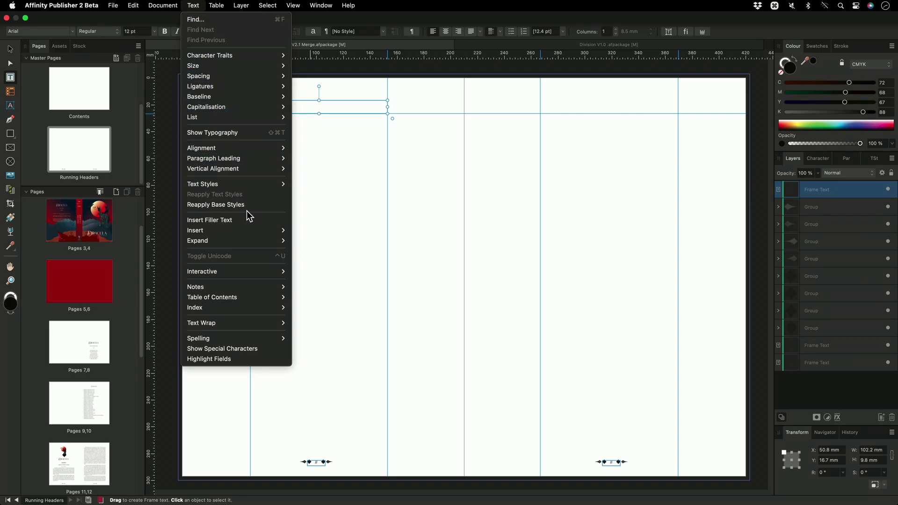
mouse_move(259, 231)
mouse_move(312, 229)
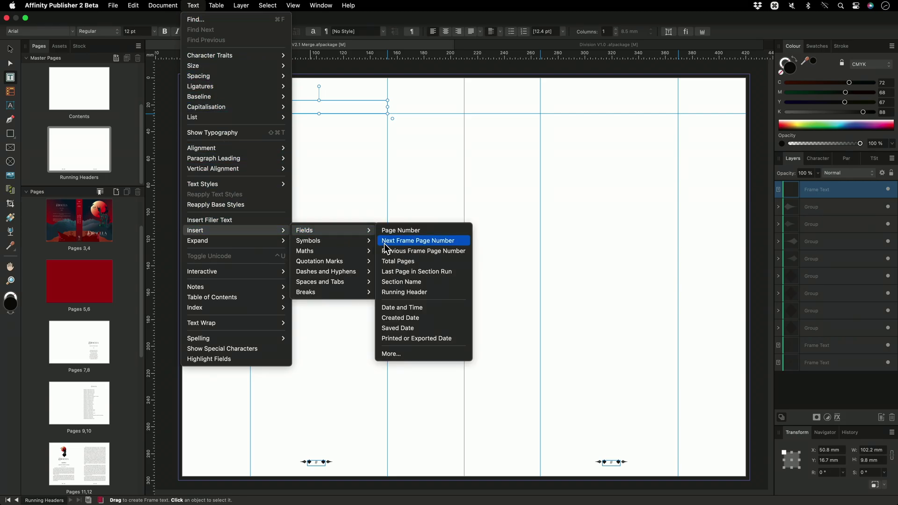
left_click(434, 293)
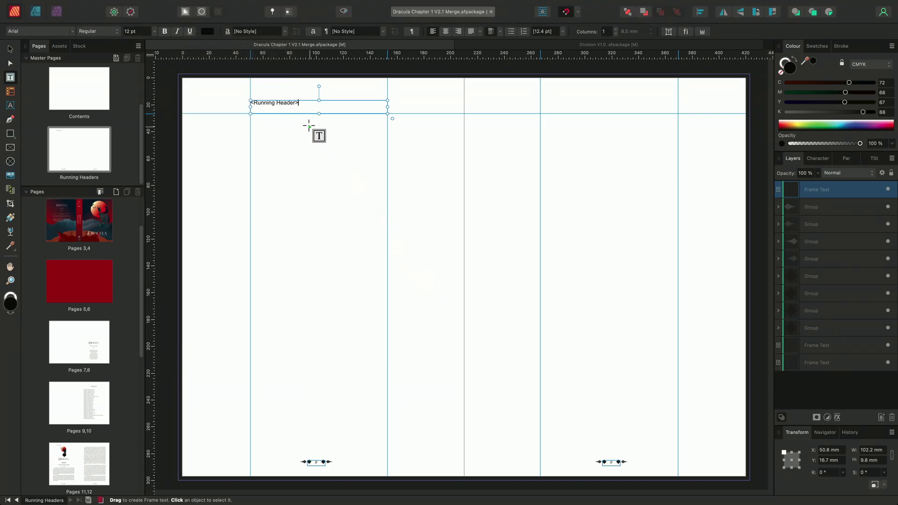
Set the <Running Header> text to Helvetica Neue 14 pt and align it centre.
scroll(286, 109, "up", 3)
scroll(287, 109, "up", 5)
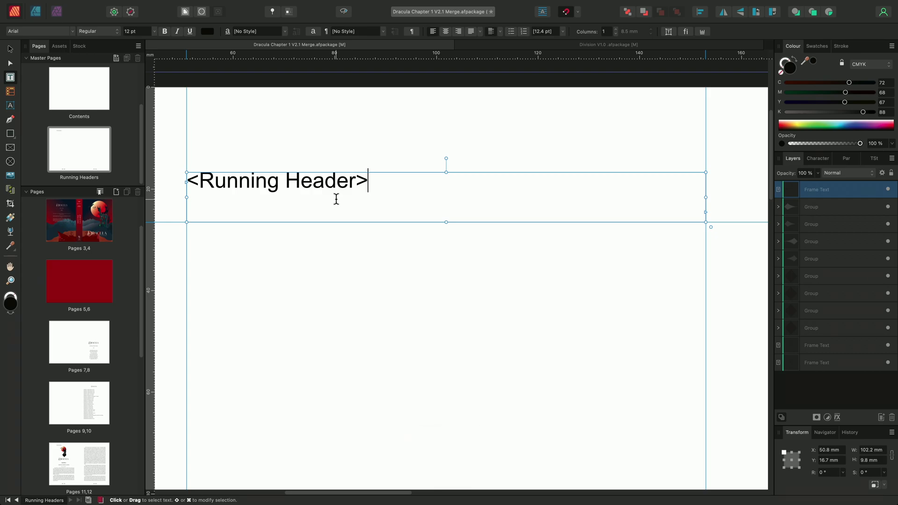
key("shift+Right")
key("super+a")
left_click(52, 30)
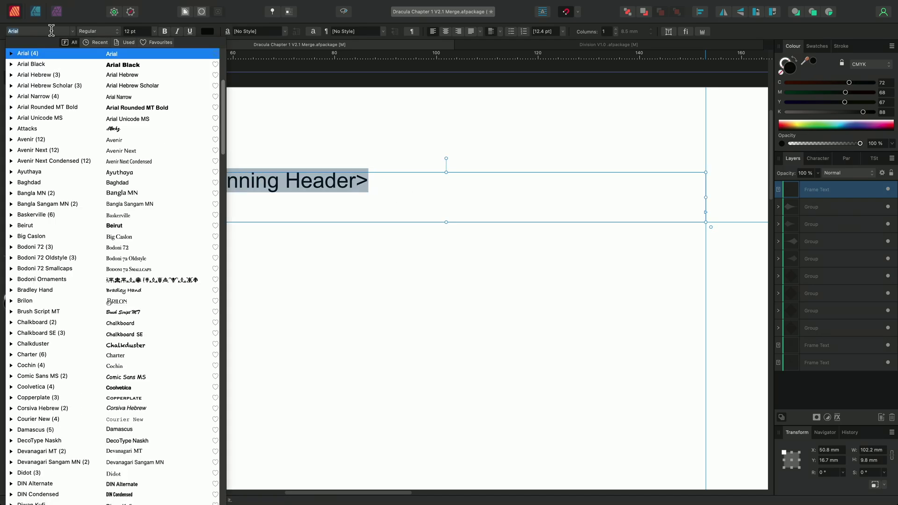
type("helve")
key("Down")
key("Return")
type("14")
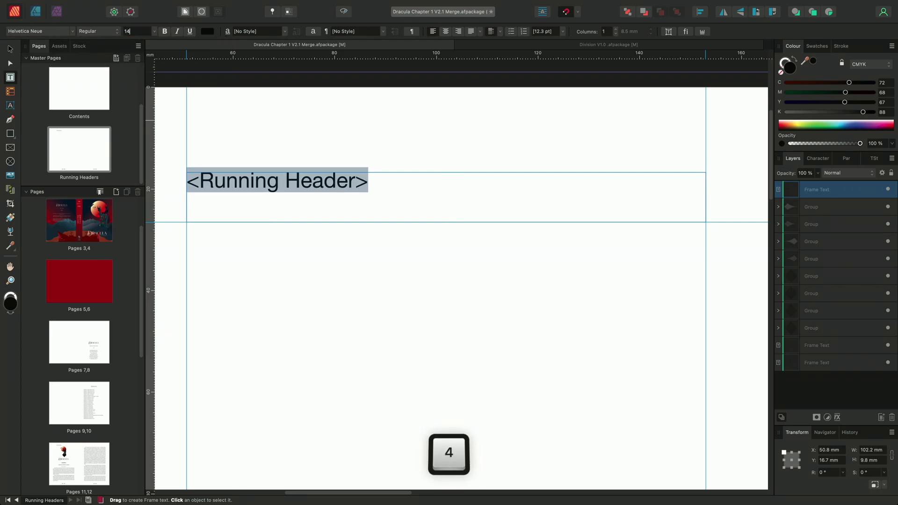
key("Return")
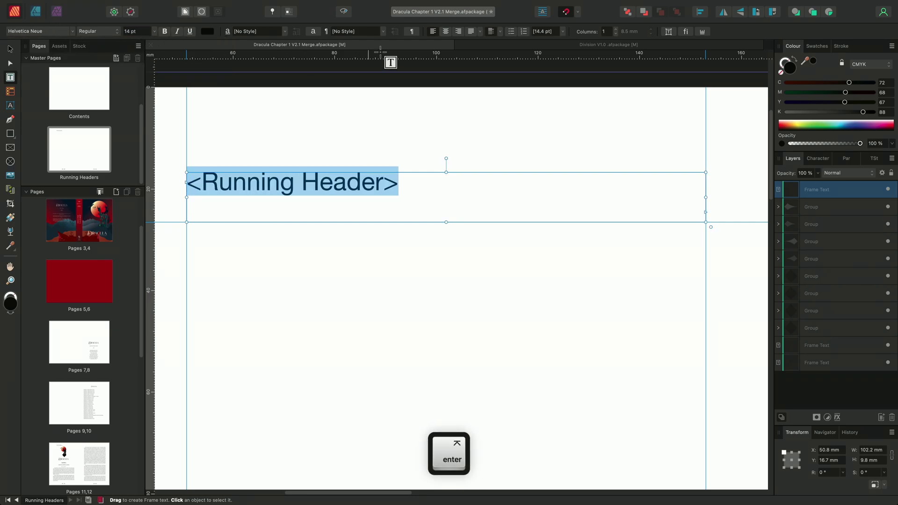
left_click(444, 32)
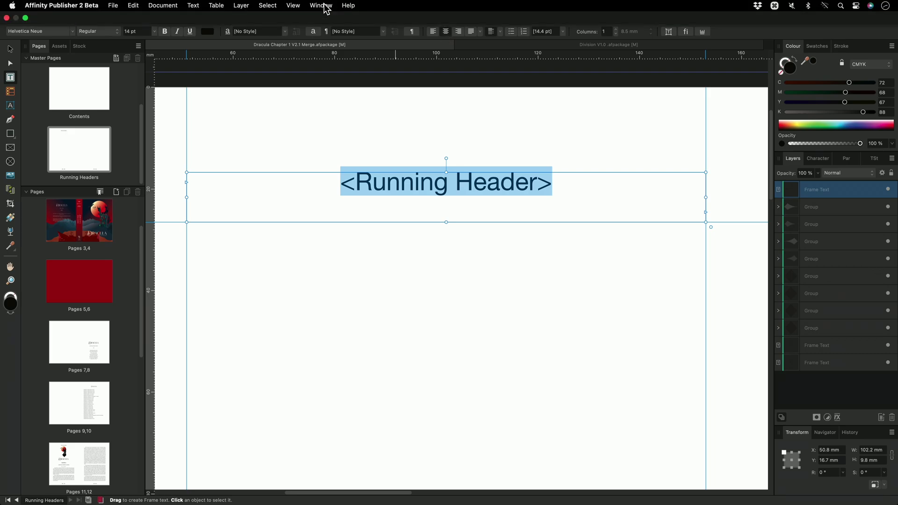
Show the Fields panel from Window > References, listing Name, Running Header and Page Number.
left_click(322, 5)
mouse_move(549, 267)
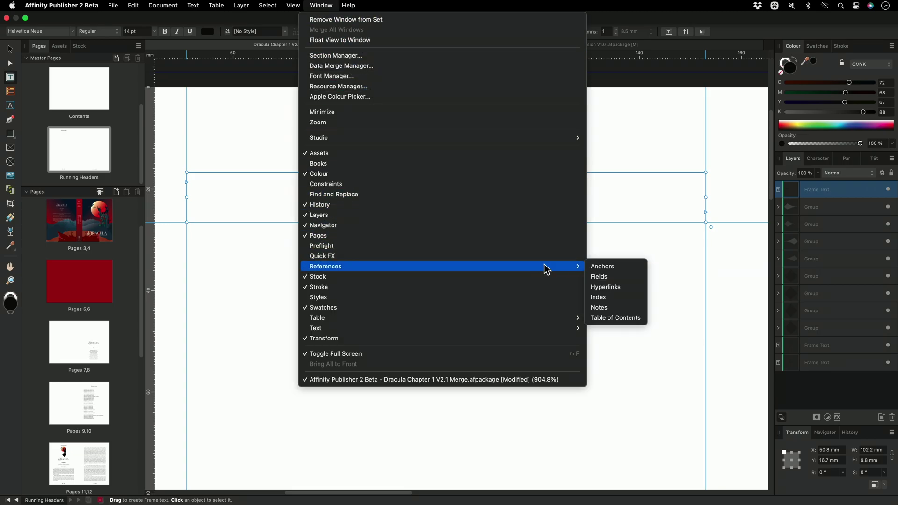
left_click(620, 281)
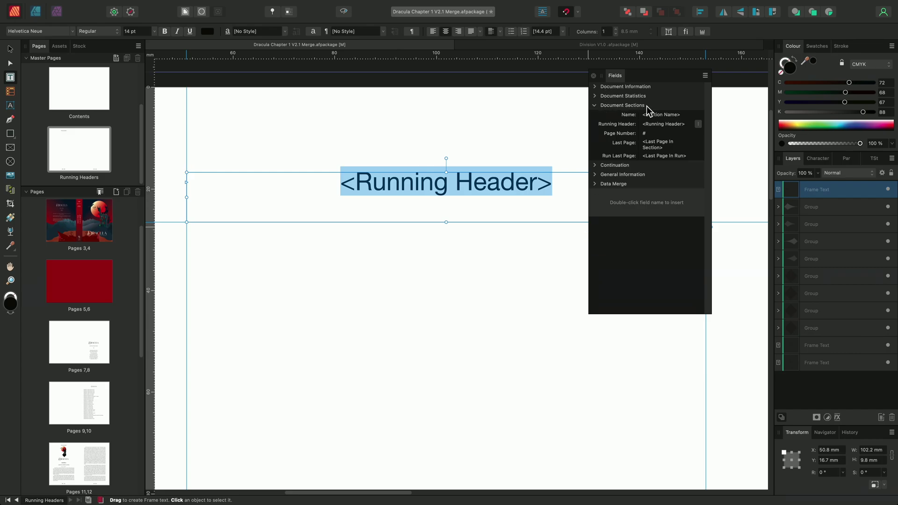
Set the Running Header field's Style to 01. Chapter Title and Case Change to Upper.
left_click(698, 124)
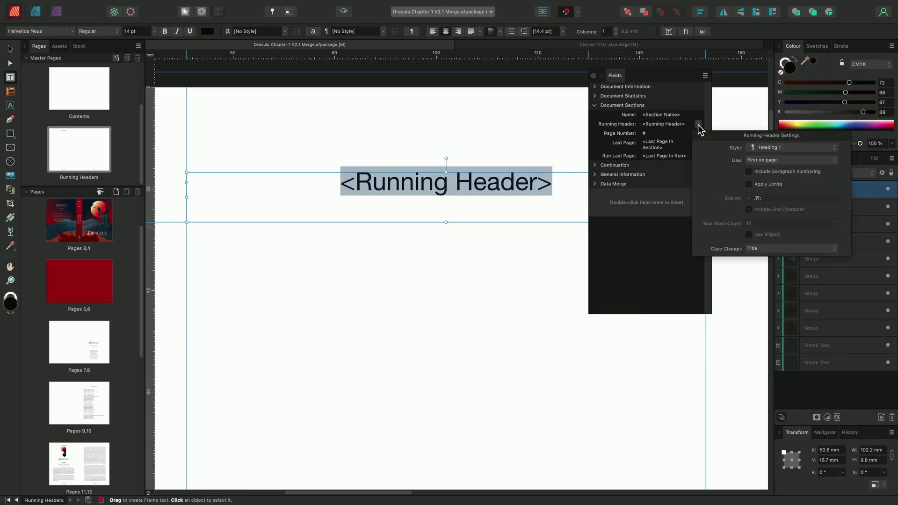
left_click(826, 153)
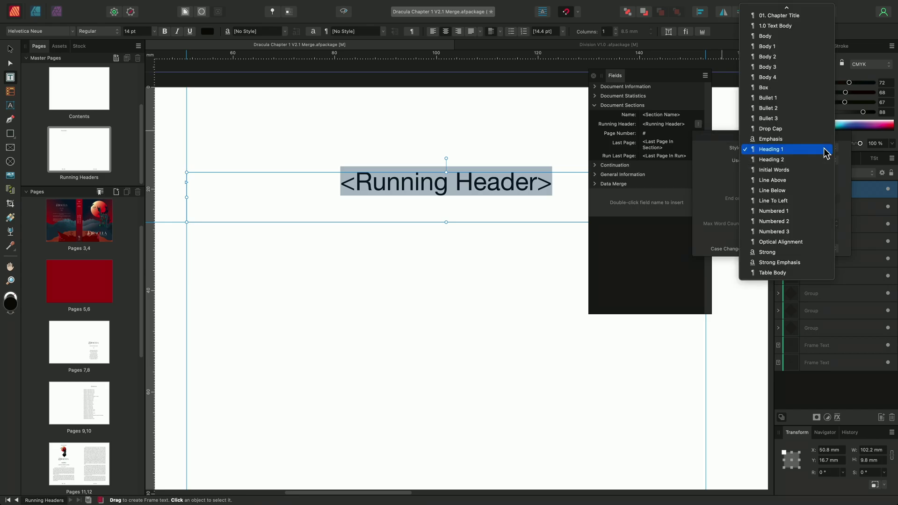
left_click(807, 18)
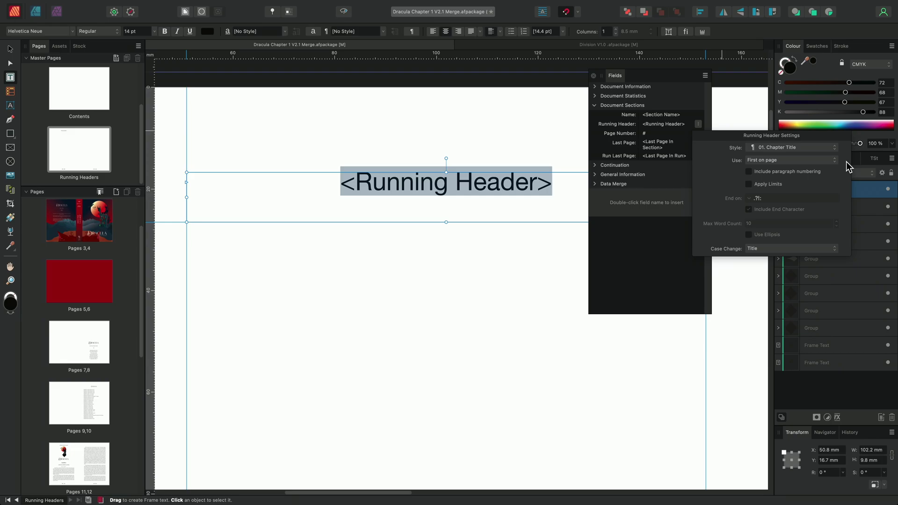
left_click(823, 251)
left_click(809, 231)
Close the running header settings and the Fields panel, then zoom back out.
left_click(602, 215)
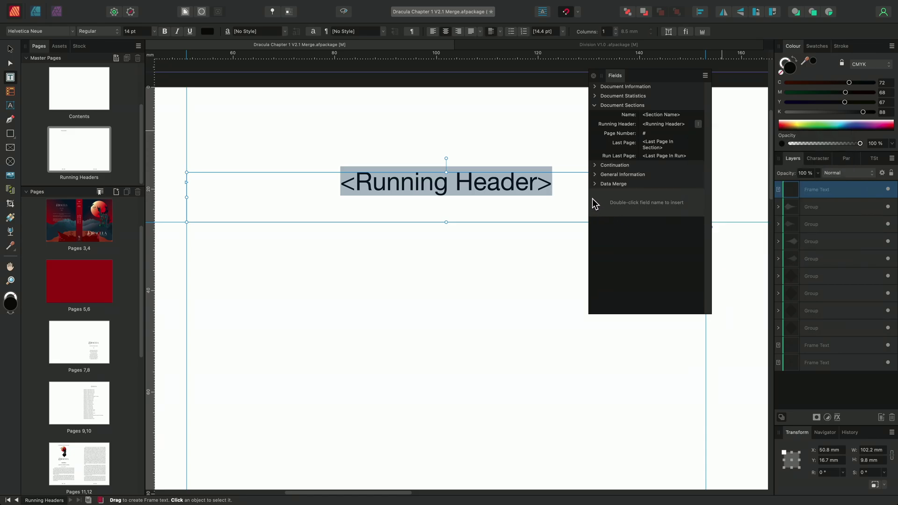
left_click(594, 76)
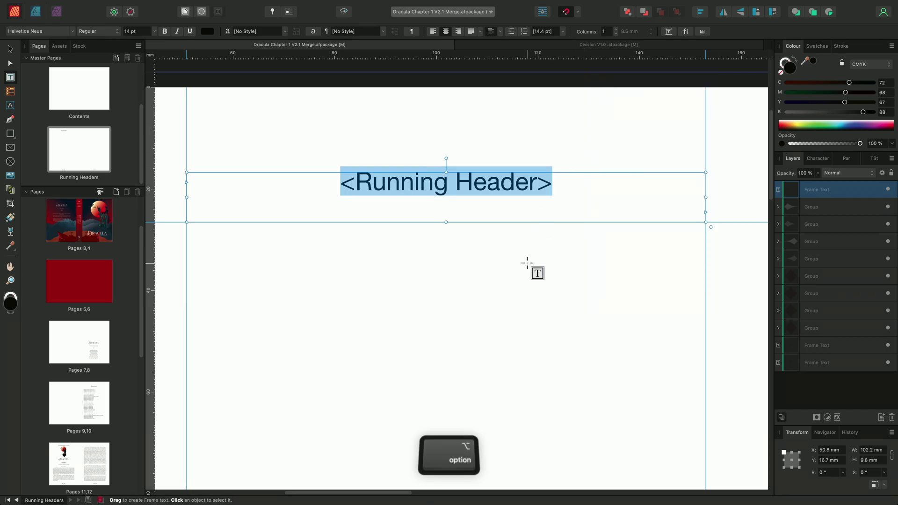
scroll(527, 267, "down", 3)
scroll(465, 263, "down", 2)
scroll(487, 290, "up", 1)
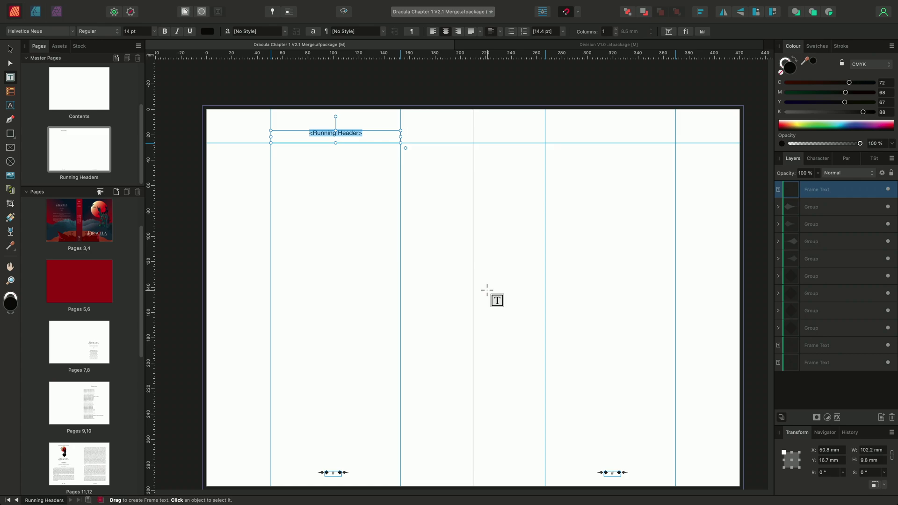
Duplicate the header frame onto the top of the right-hand master page.
left_click(10, 49)
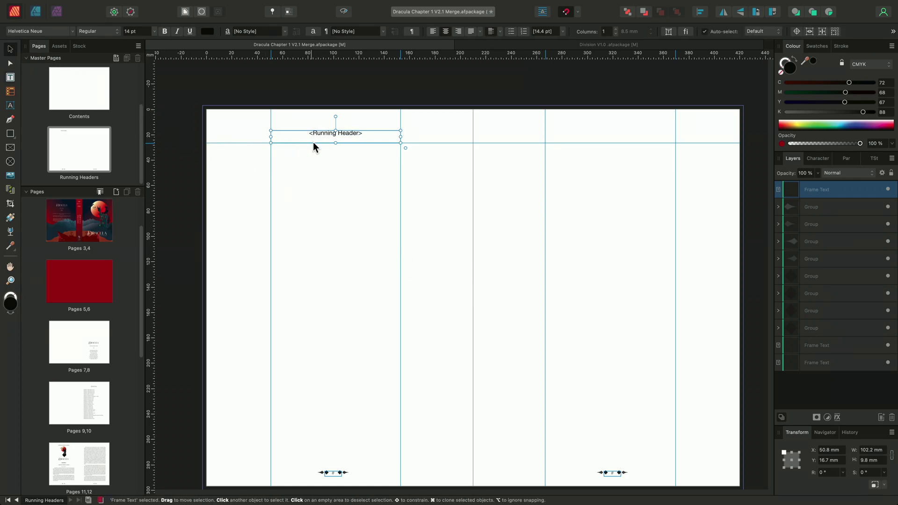
left_click_drag(318, 133, 591, 136)
key("super")
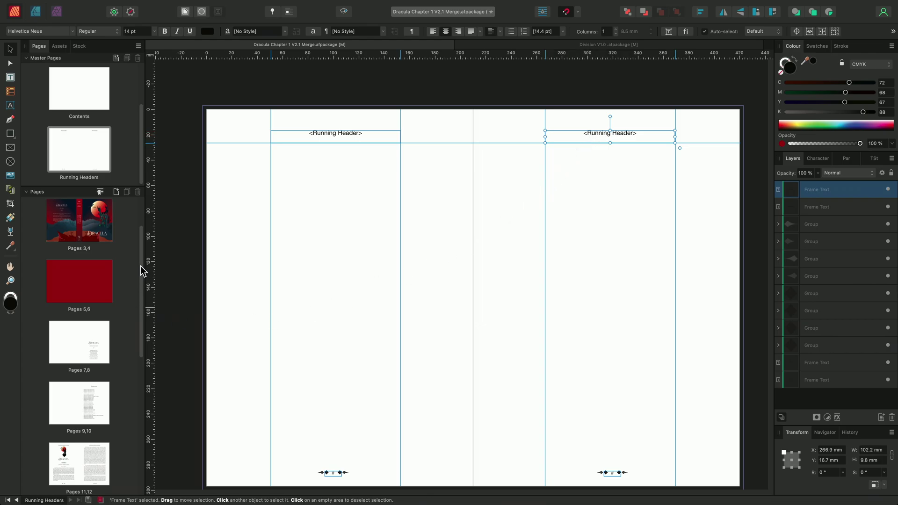
left_click_drag(141, 265, 144, 375)
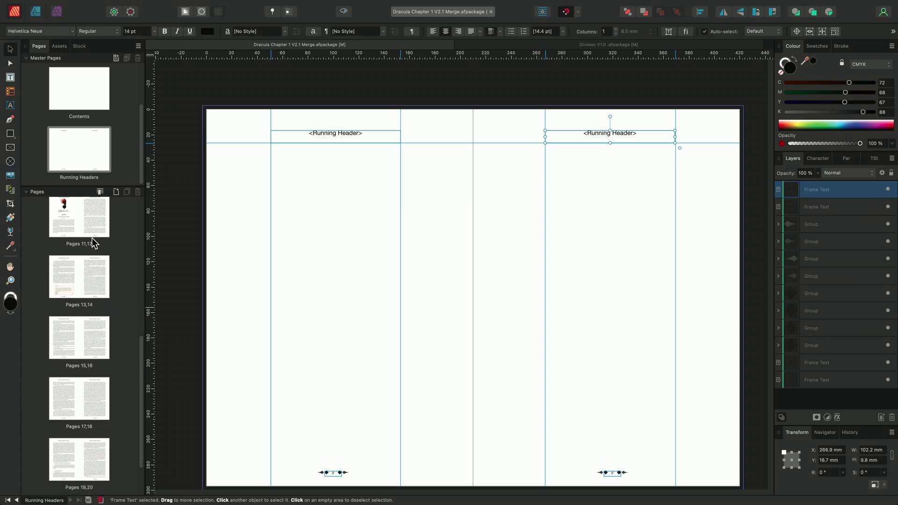
left_click_drag(139, 339, 142, 402)
Select pages 12–22 and choose Running Headers in the Apply Master dialog.
left_click(83, 455, "shift")
right_click(81, 396)
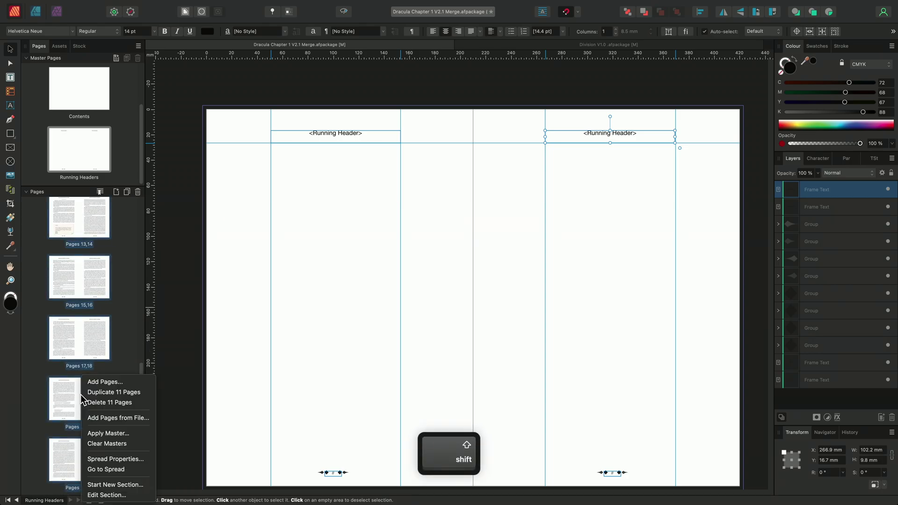
left_click(138, 435)
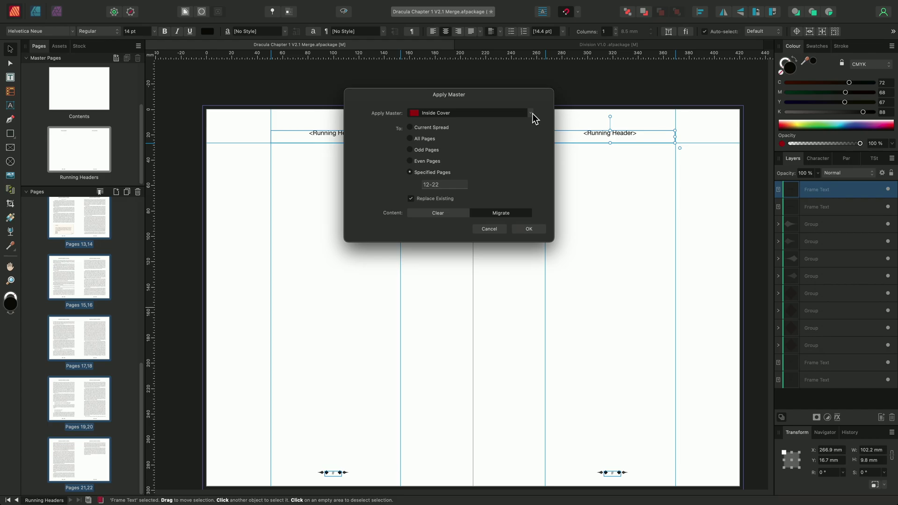
left_click(531, 113)
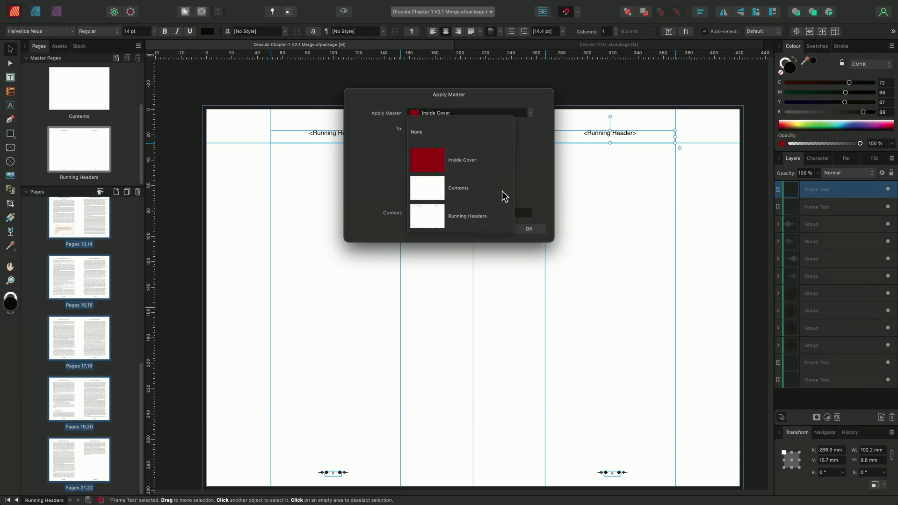
left_click(489, 217)
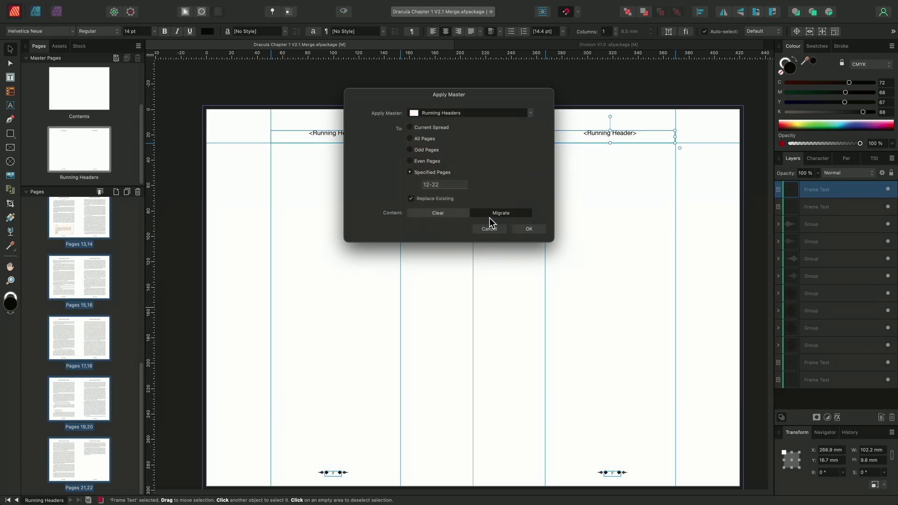
Apply the master, then preview the Dracula spreads from 11–12 with guides hidden.
left_click(529, 229)
left_click_drag(140, 371, 139, 298)
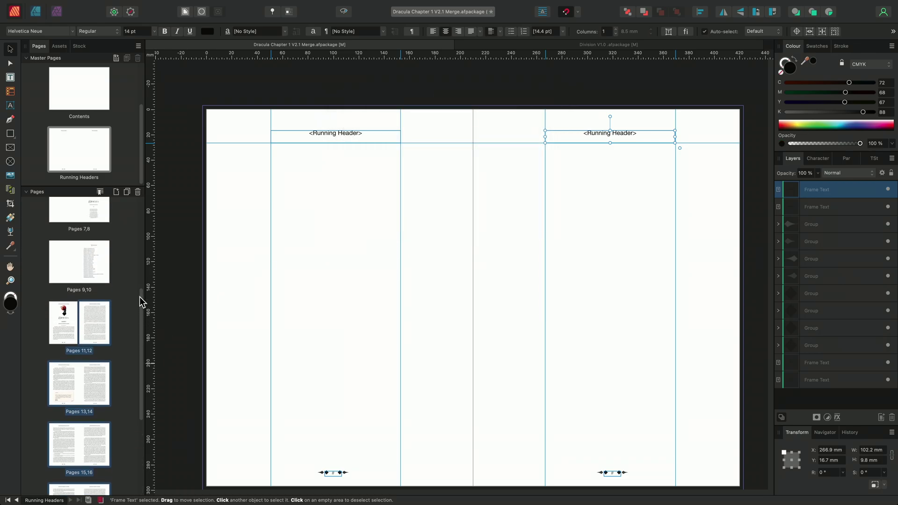
double_click(77, 323)
key("ctrl+w")
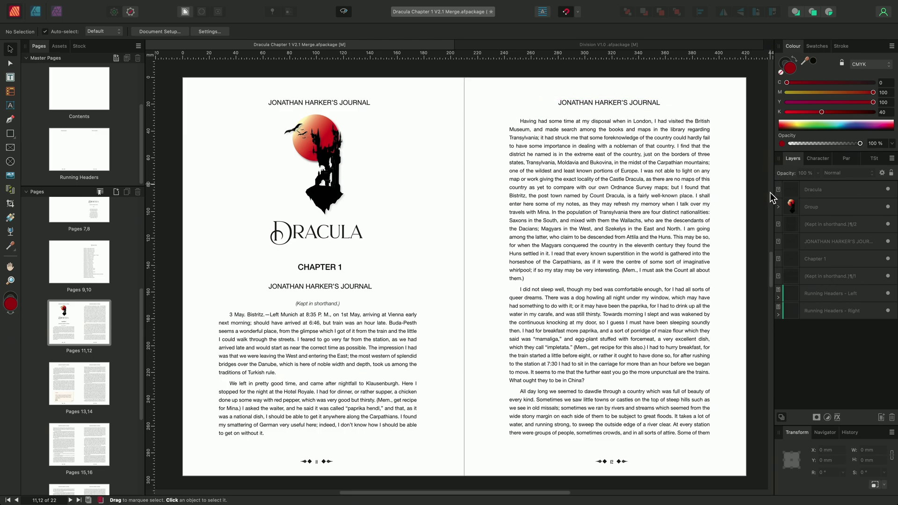
scroll(770, 261, "down", 2)
left_click_drag(769, 261, 777, 365)
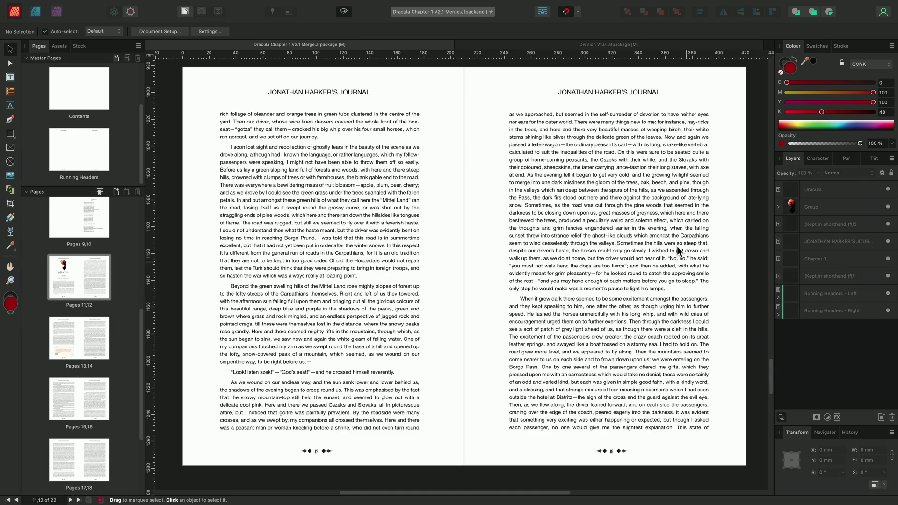
left_click(566, 44)
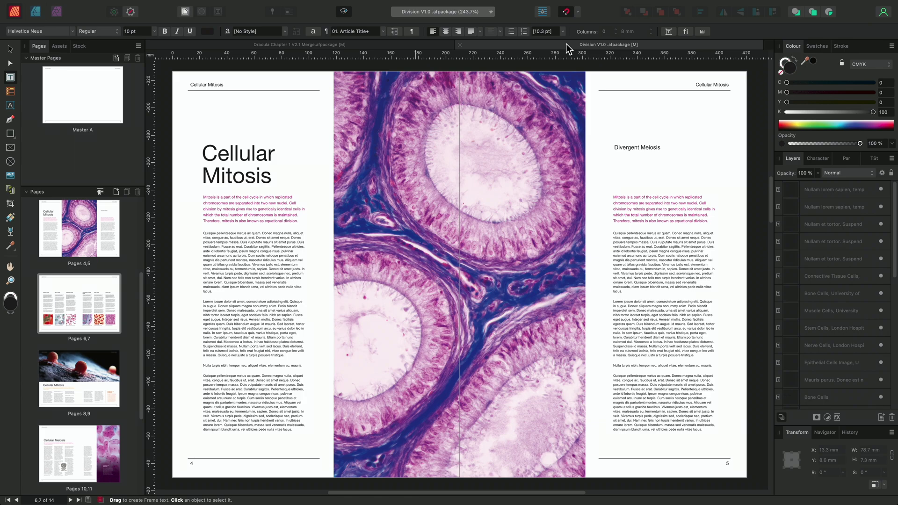
left_click(268, 159)
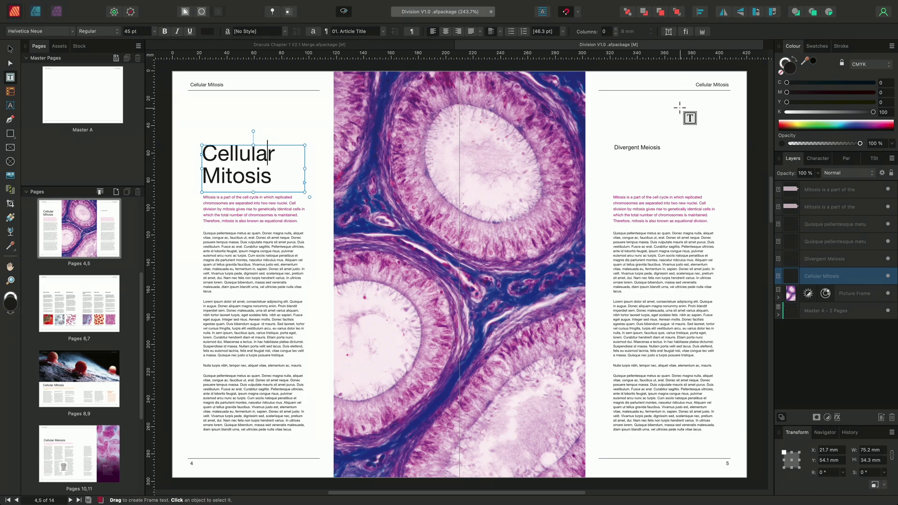
Apply the 01. Article Title paragraph style to the Divergent Meiosis heading.
left_click(645, 148)
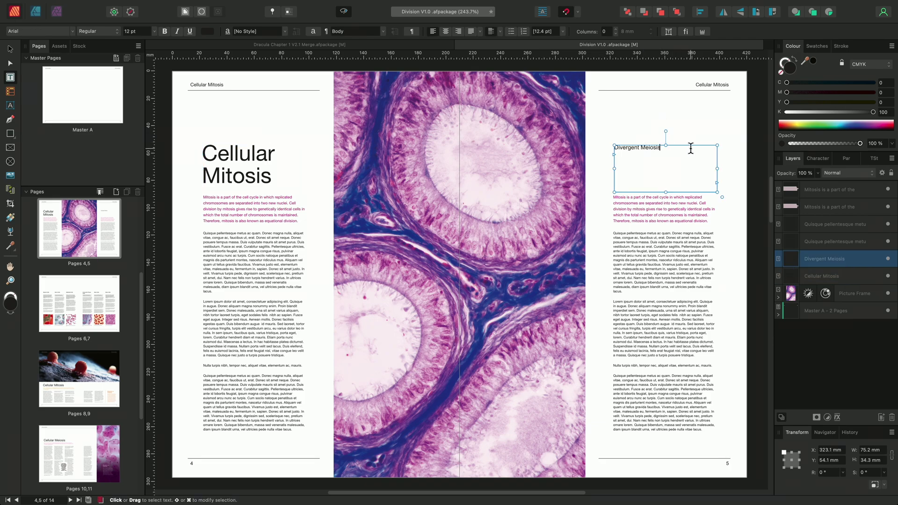
left_click_drag(691, 148, 614, 147)
left_click(383, 31)
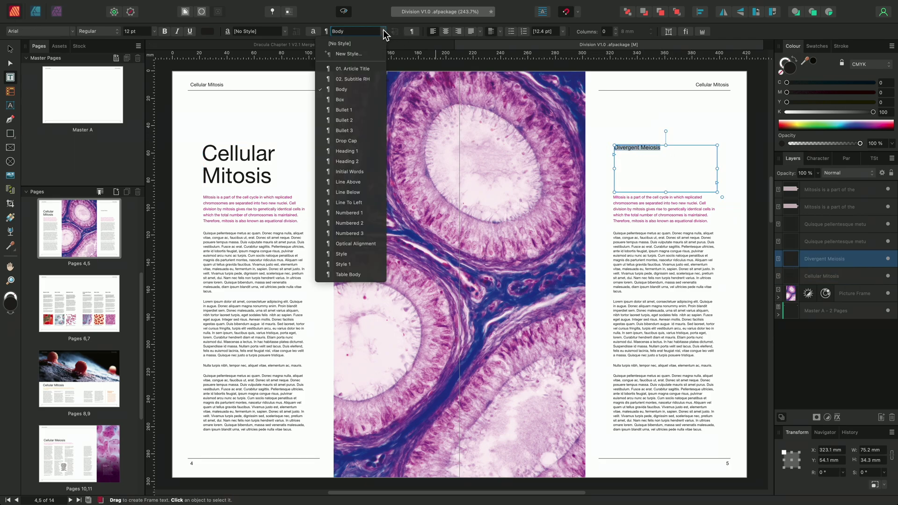
left_click(374, 69)
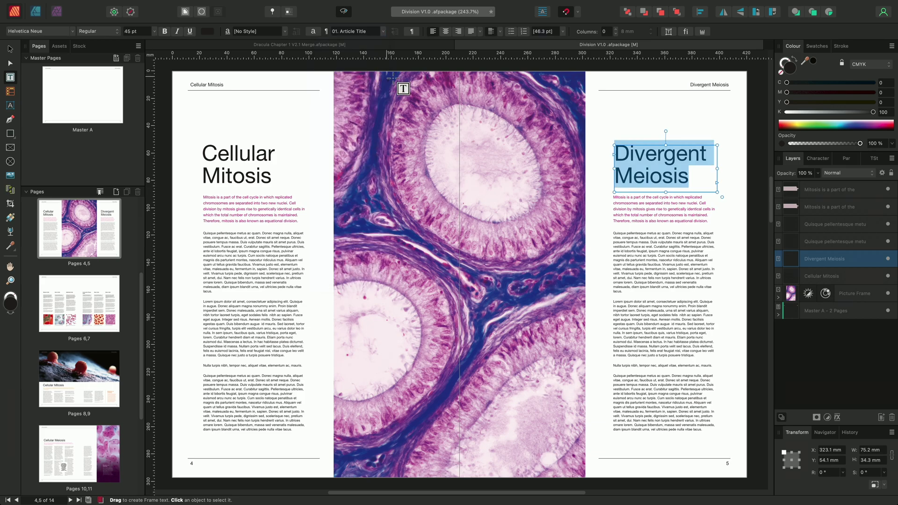
left_click(614, 111)
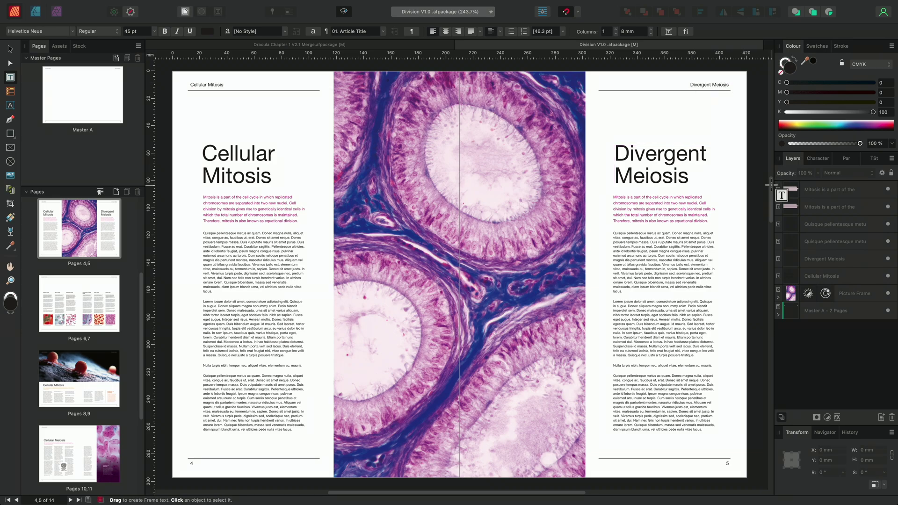
Scroll down to the pages 6–7 Muscle Cells to Bone Cells spread.
scroll(770, 192, "down", 3)
scroll(771, 192, "down", 8)
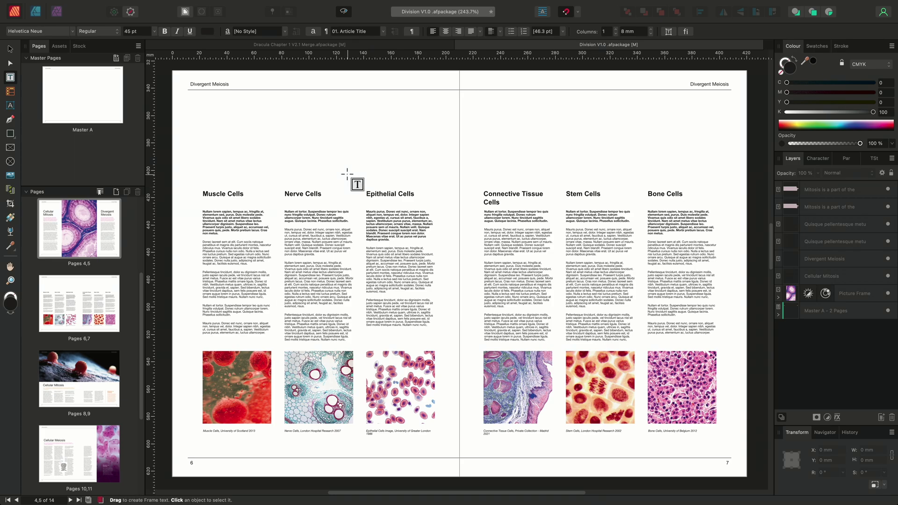
Set the page 6 running header field's source style to 02. Subtitle RH, showing 'Muscle Cells'.
left_click(234, 83)
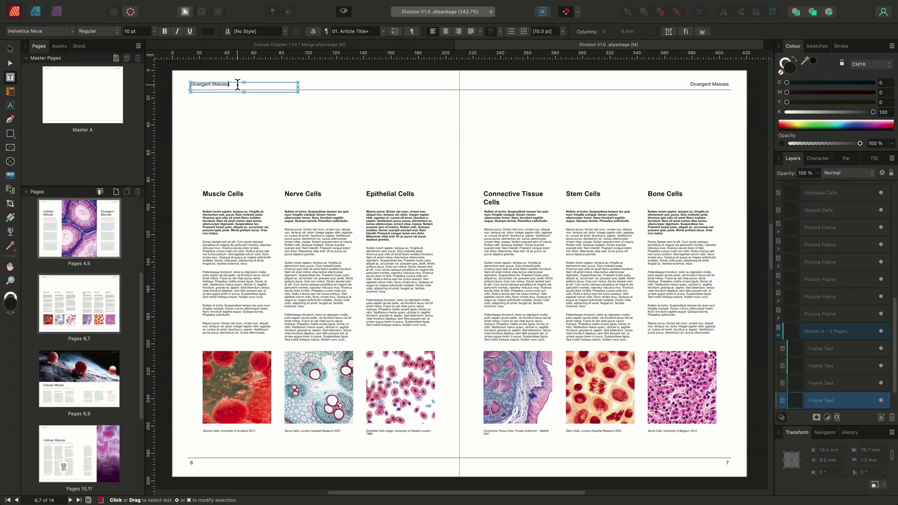
left_click_drag(233, 83, 186, 83)
right_click(223, 85)
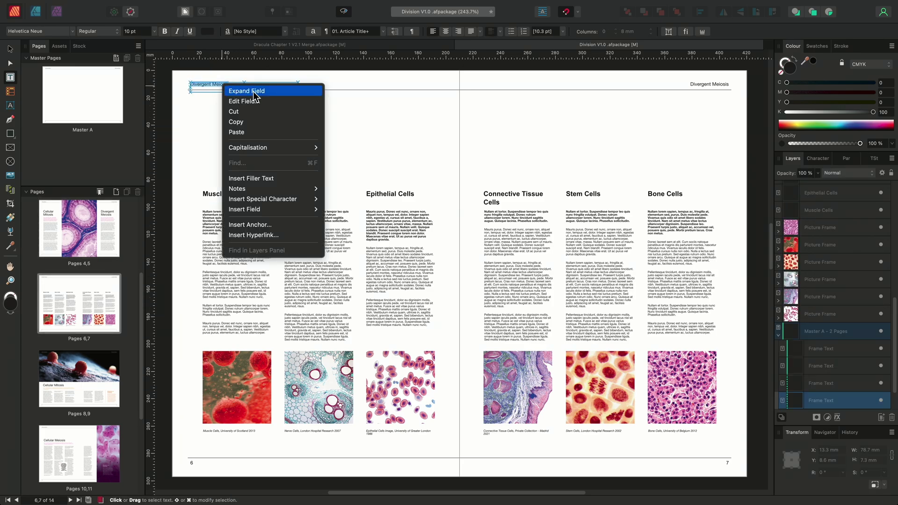
left_click(271, 101)
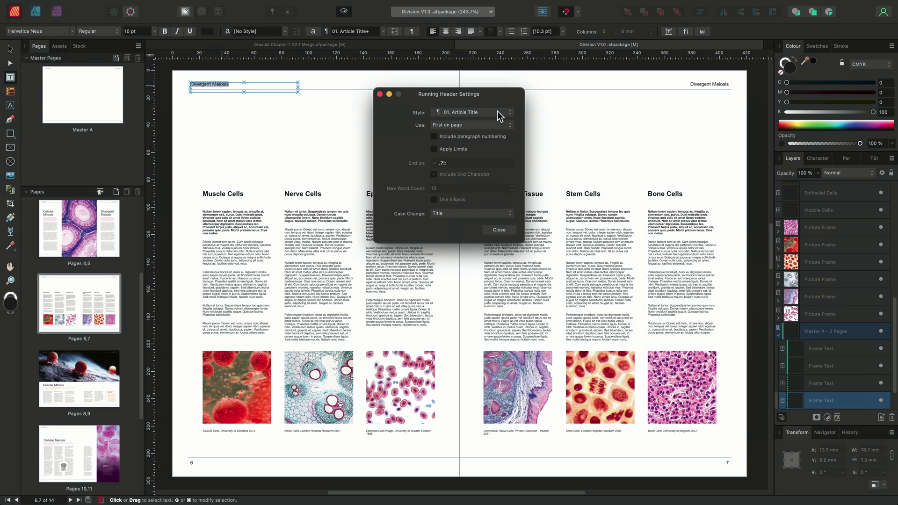
left_click(498, 113)
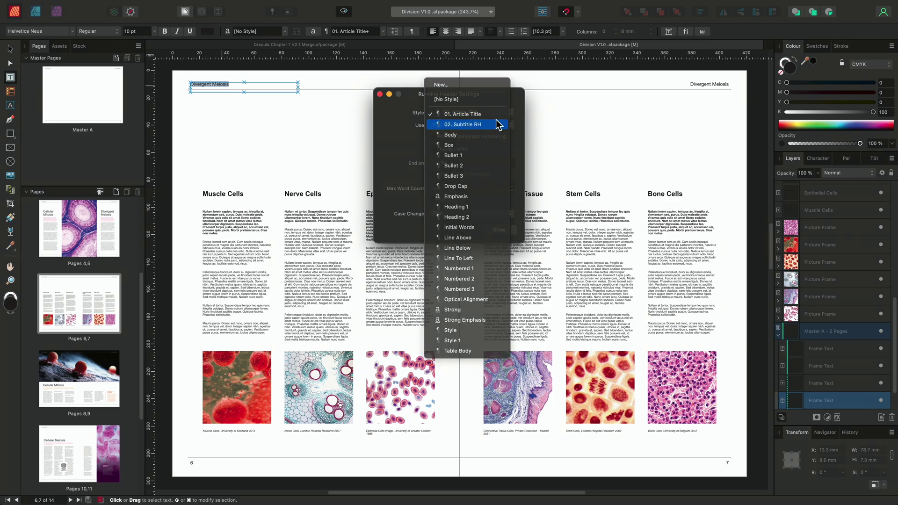
left_click(497, 124)
left_click(500, 230)
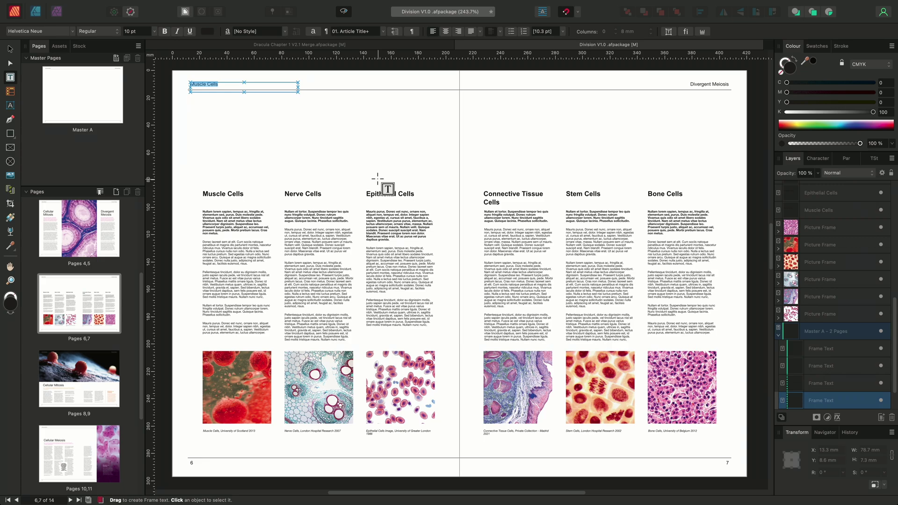
Source the page 7 header field from 02. Subtitle RH so it shows 'Connective Tissue Cells'.
left_click_drag(690, 84, 742, 84)
right_click(710, 85)
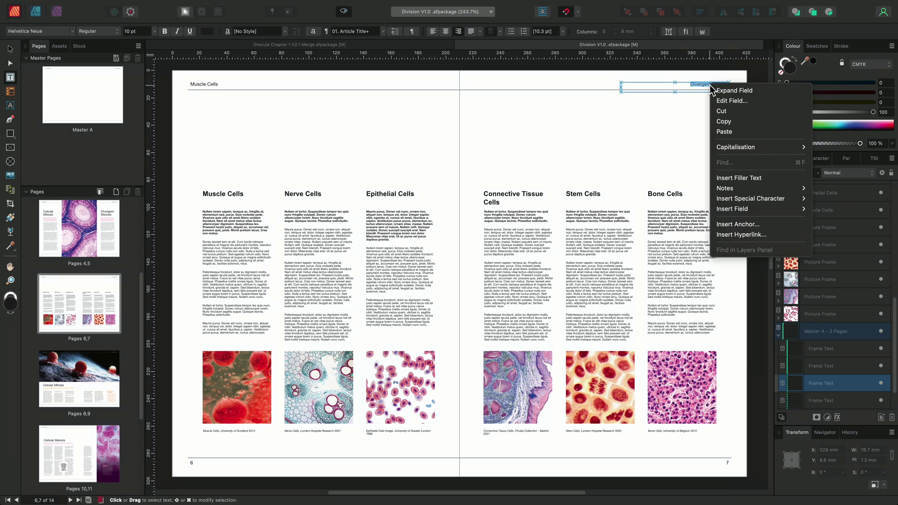
left_click(742, 102)
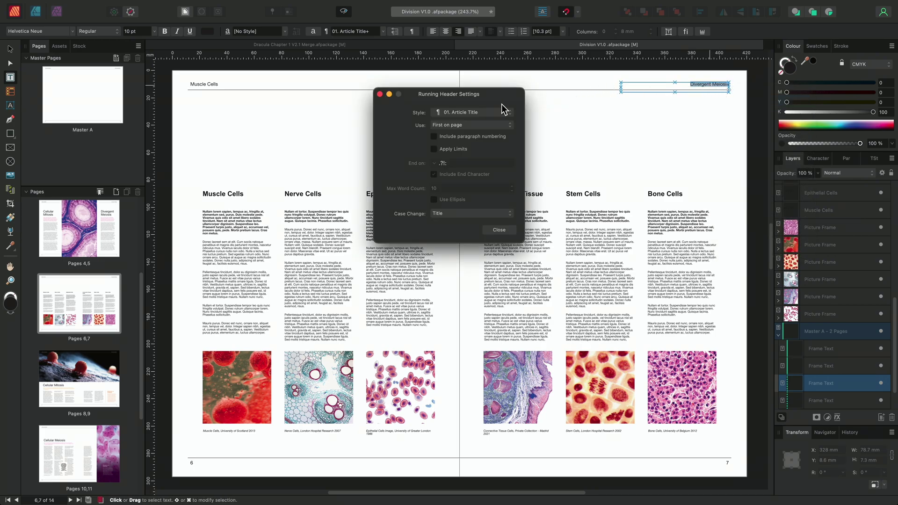
left_click(494, 113)
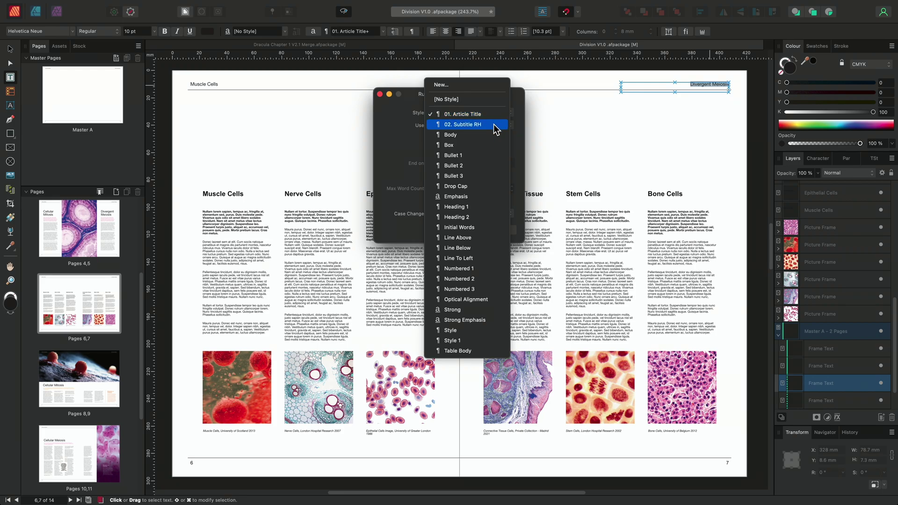
left_click(493, 124)
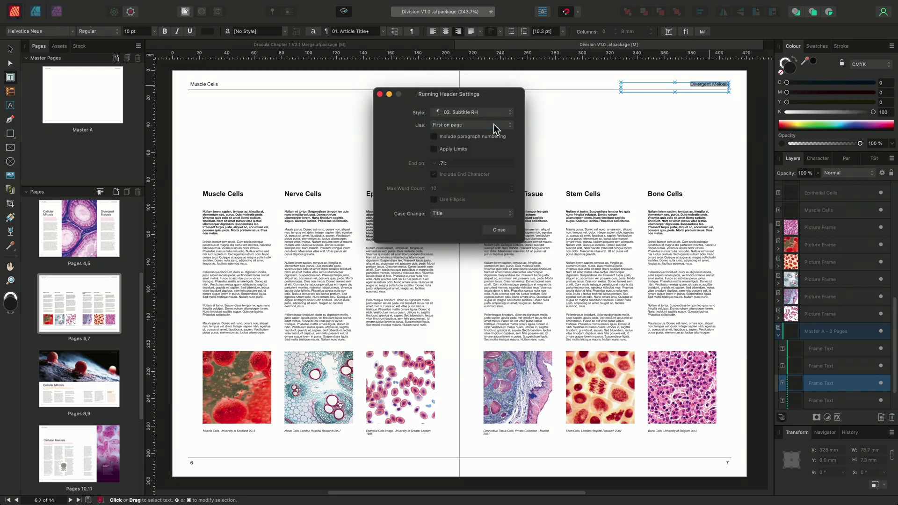
left_click(499, 230)
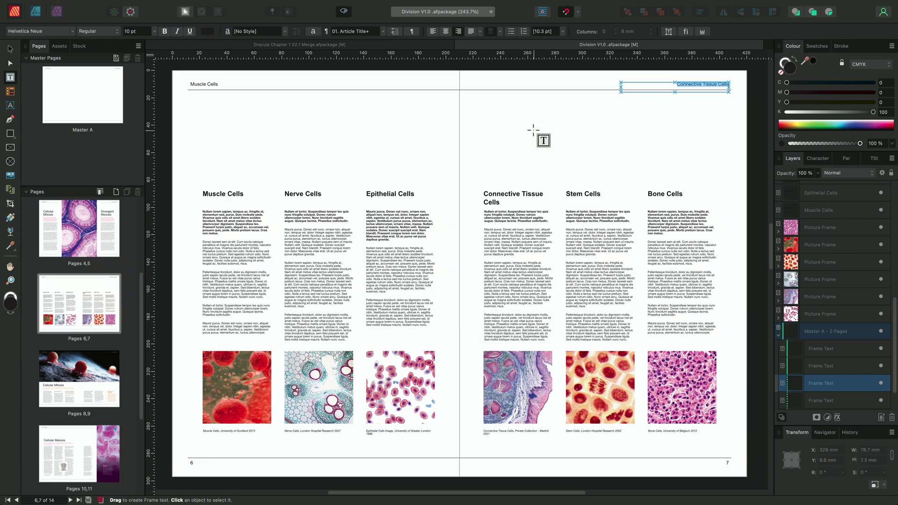
left_click(570, 133)
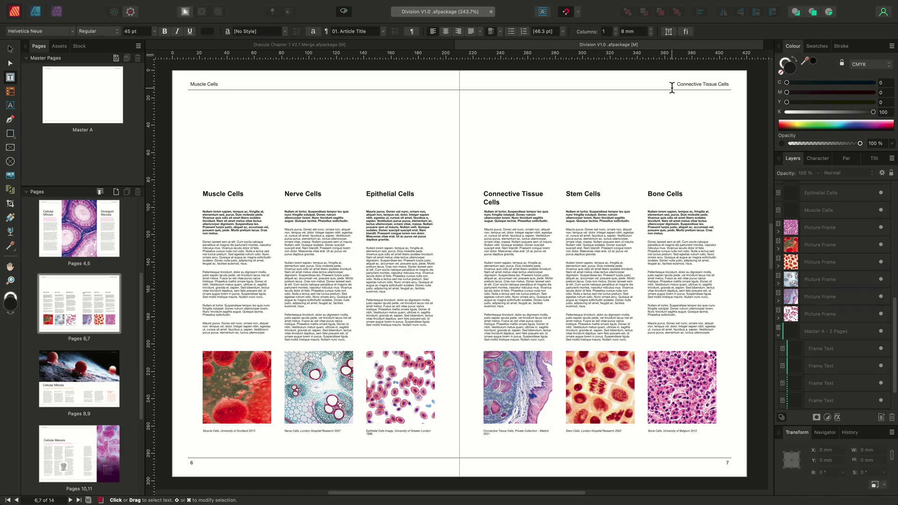
Set the page 7 header field's Use option to Last on page, changing it to 'Bone Cells'.
left_click_drag(671, 87, 724, 84)
right_click(708, 85)
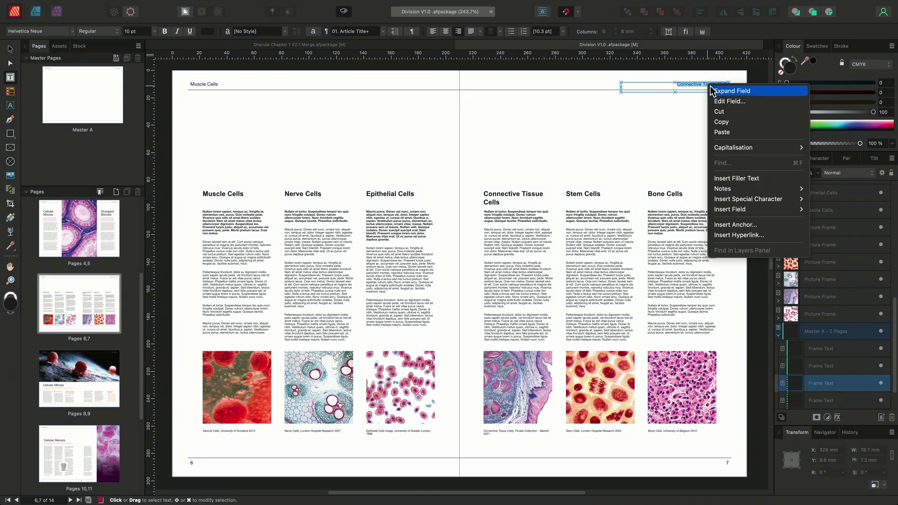
left_click(732, 100)
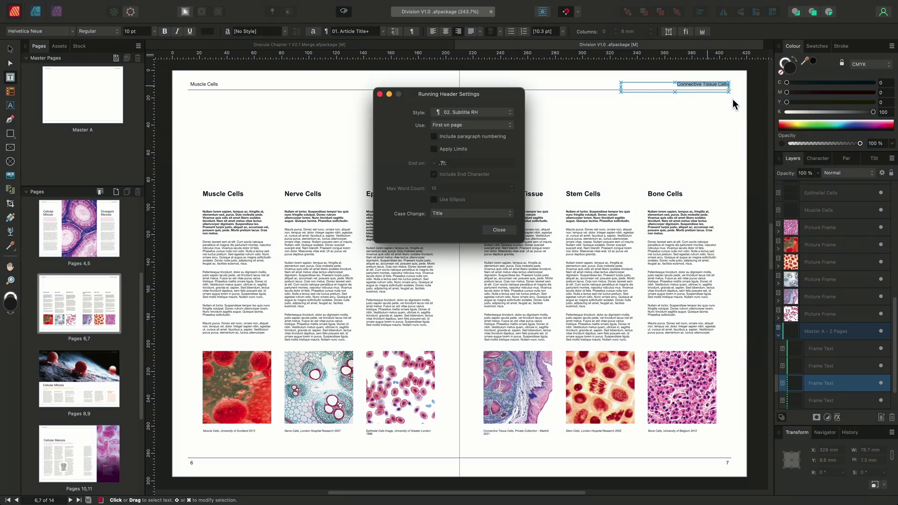
left_click(494, 125)
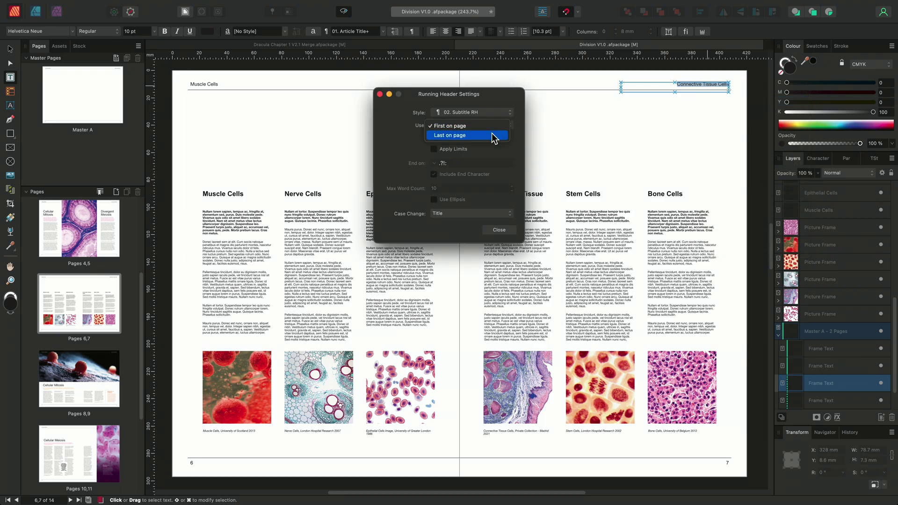
left_click(494, 136)
left_click(499, 230)
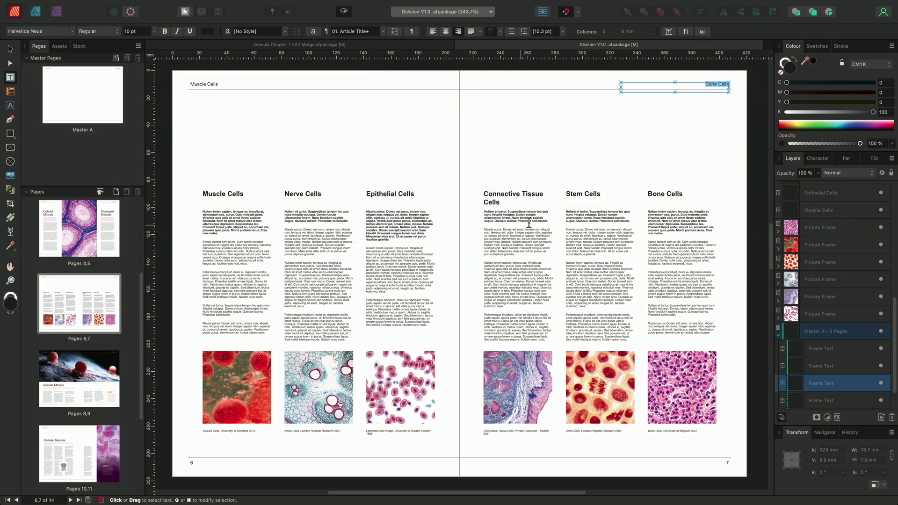
left_click(660, 127)
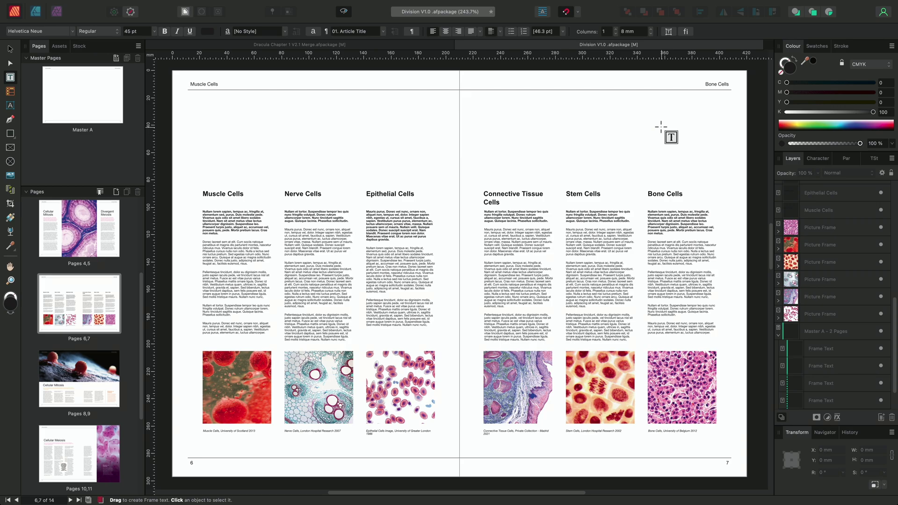
left_click(680, 194)
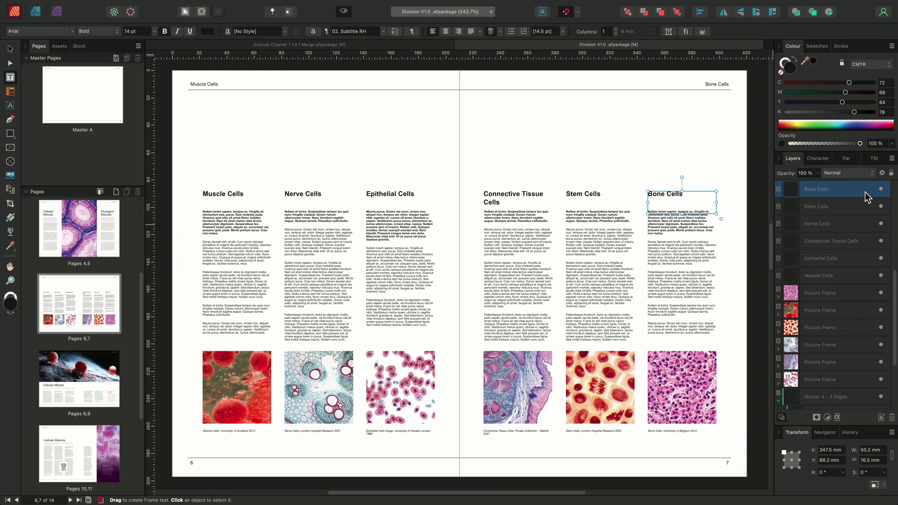
left_click(730, 155)
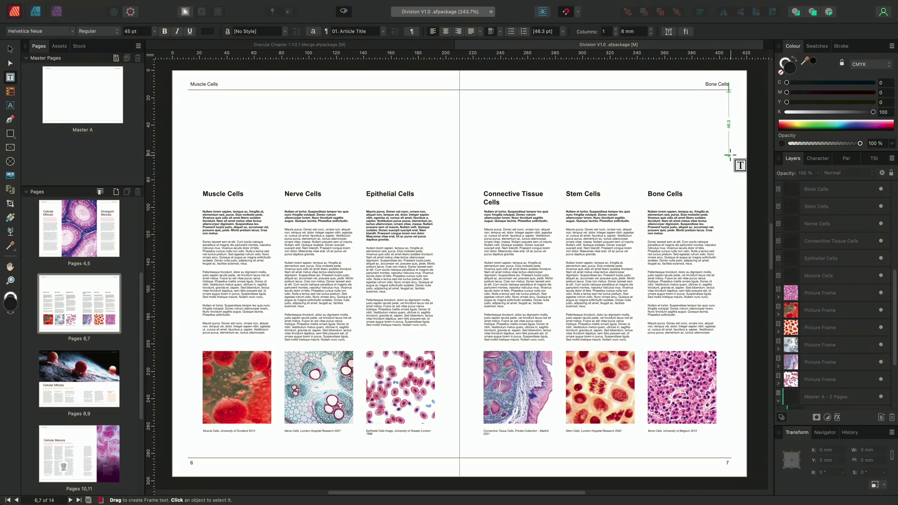